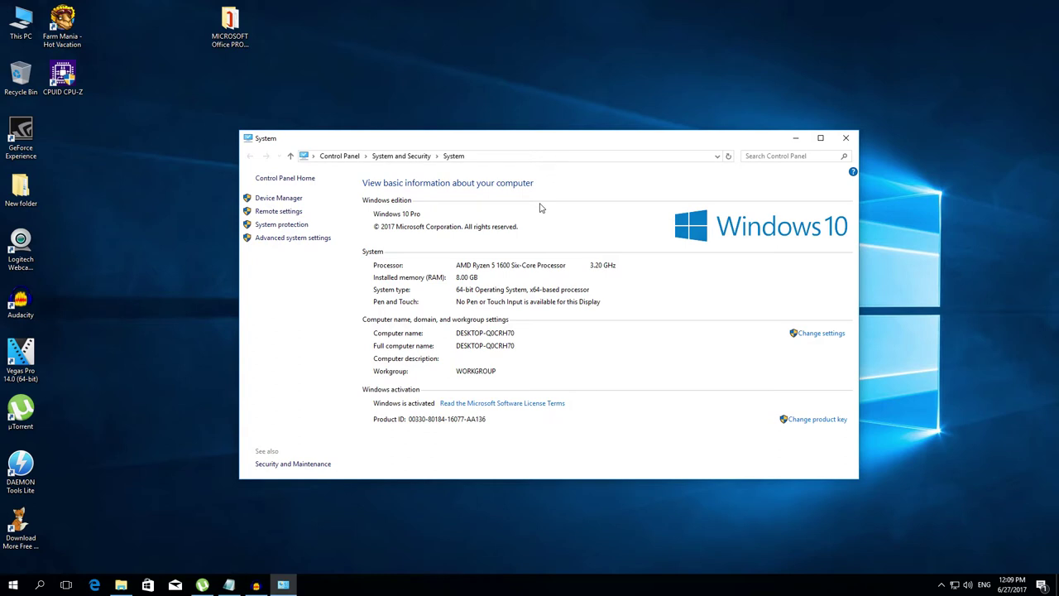
Close the System window and launch the DirectX Diagnostic Tool with the dxdiag command.
click(845, 138)
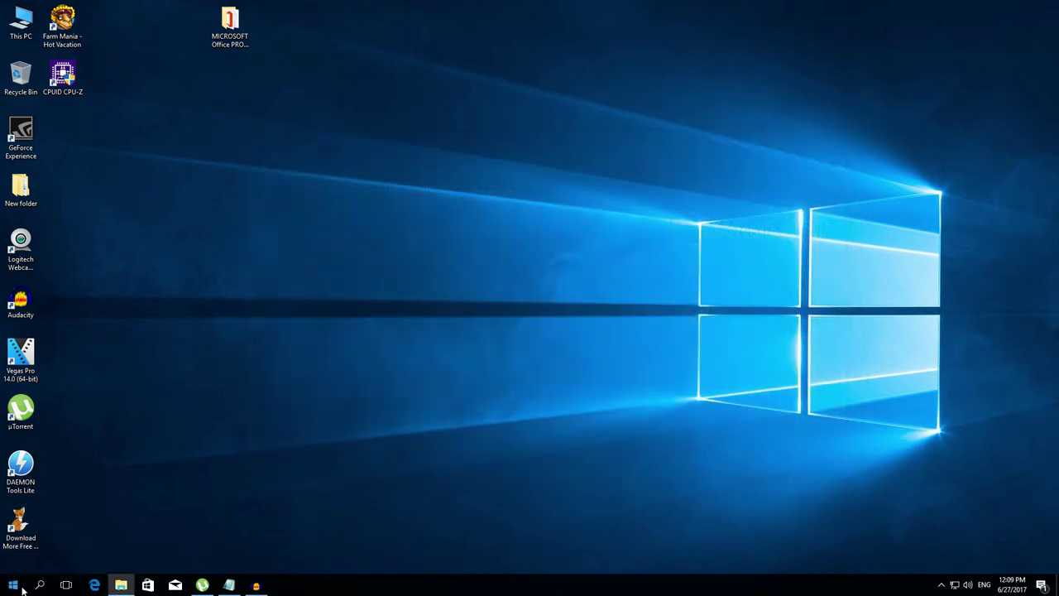
click(40, 585)
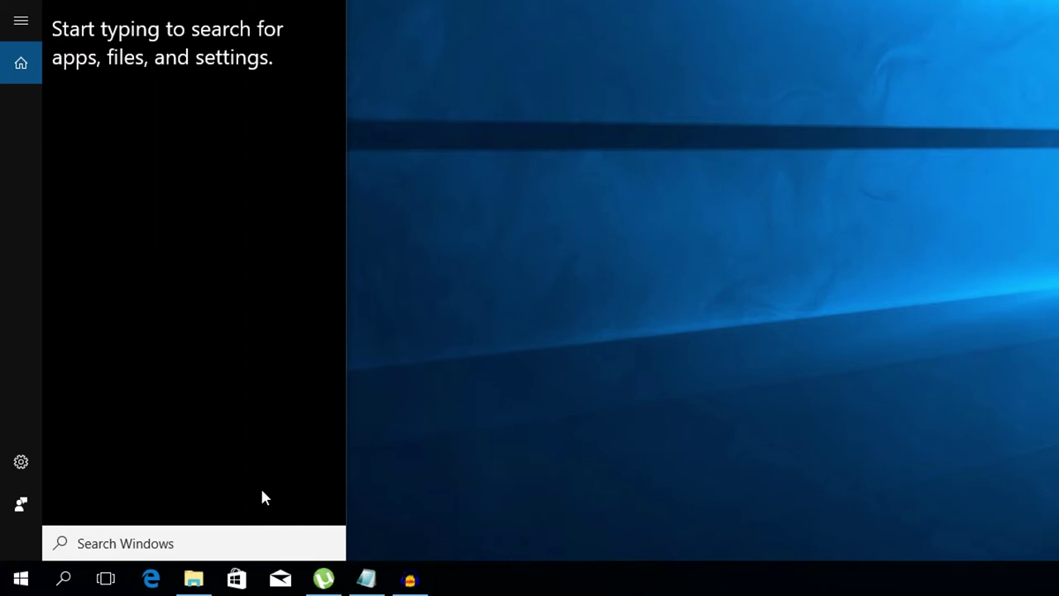
text(dxdiag)
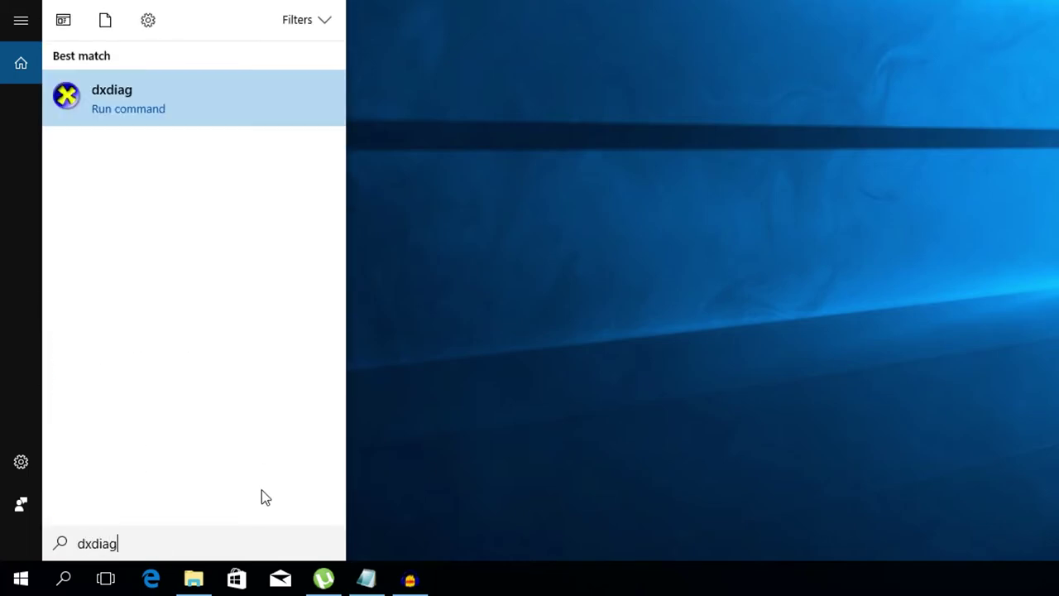
key(Return)
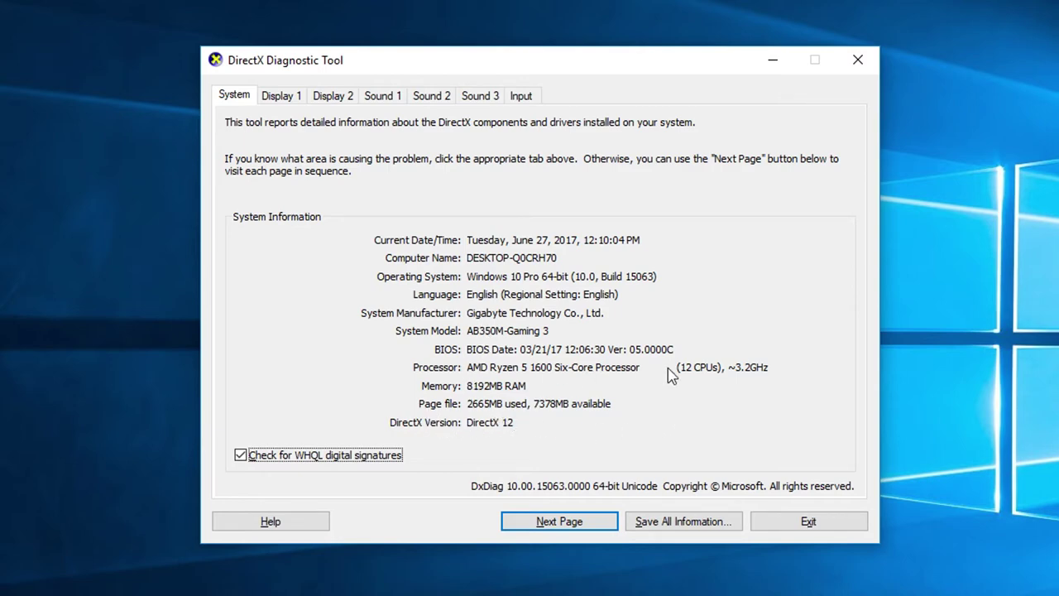
Examine the display and sound device details in the DirectX Diagnostic Tool, ending on the Display 1 page.
click(285, 99)
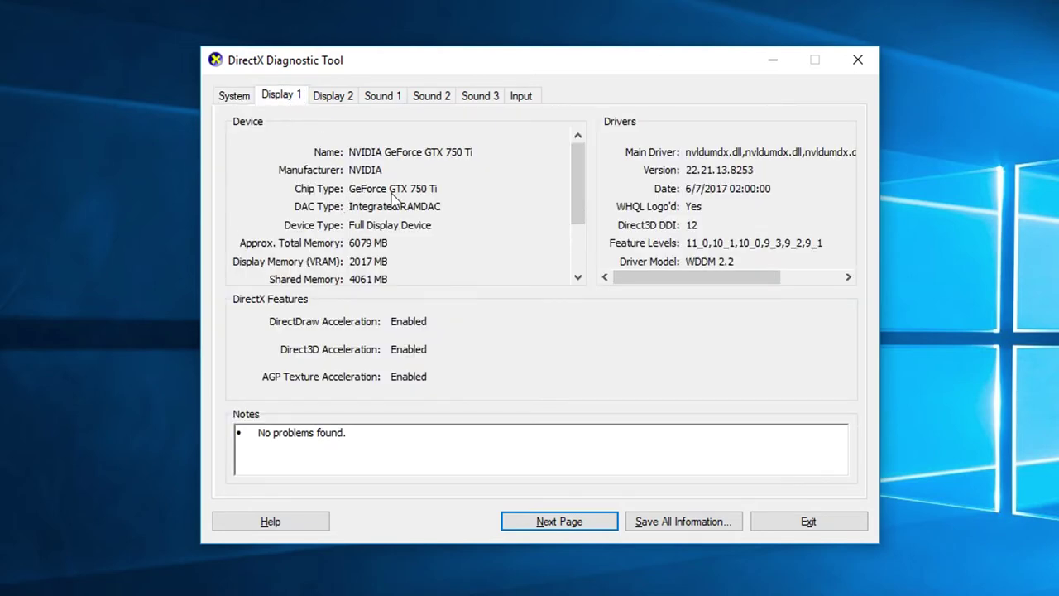
click(439, 99)
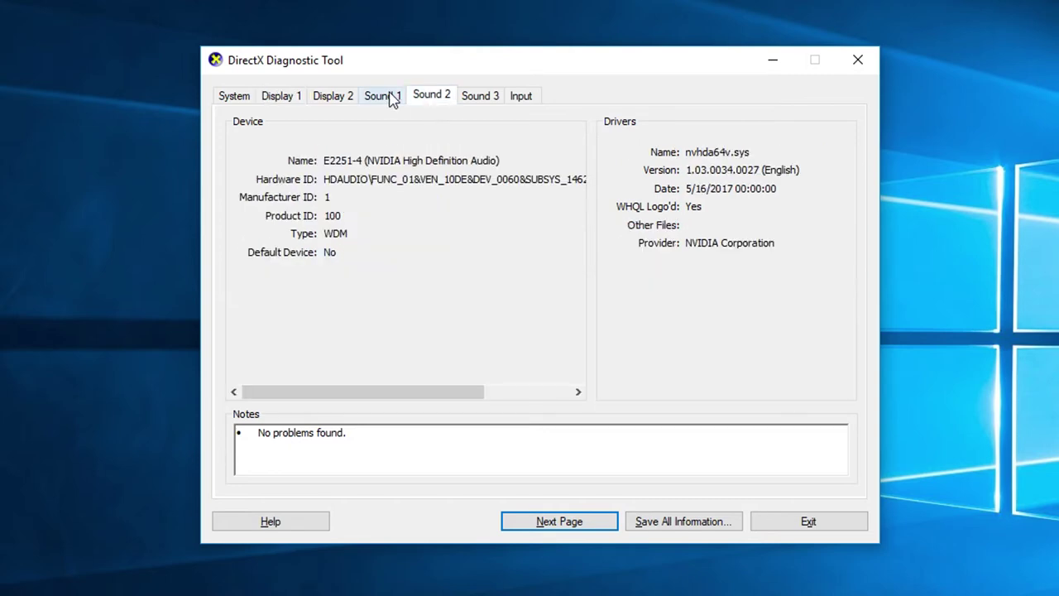
click(385, 97)
click(431, 98)
click(472, 102)
click(431, 98)
click(383, 98)
click(333, 97)
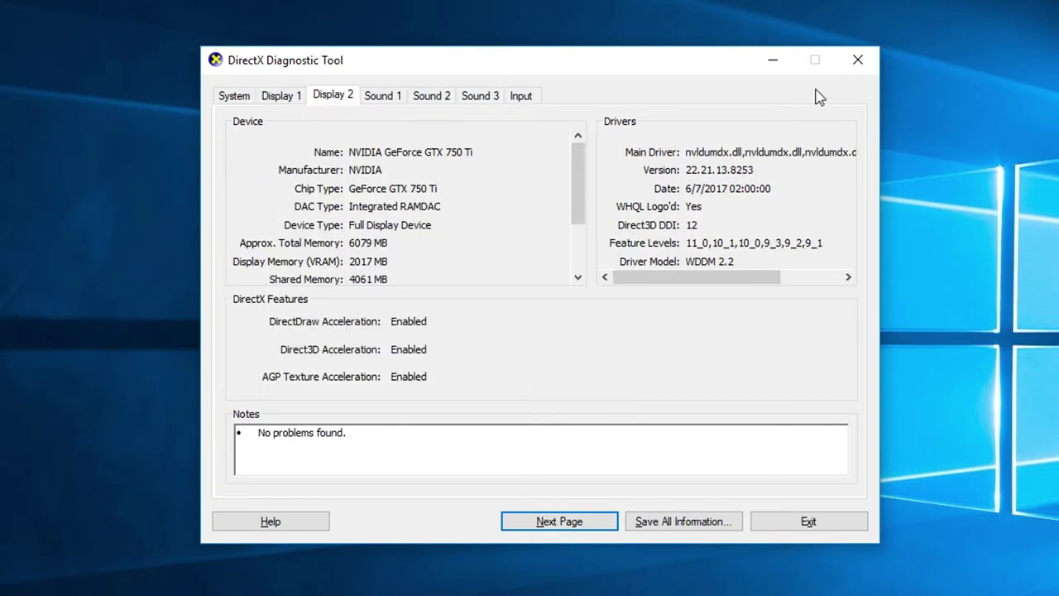
click(284, 97)
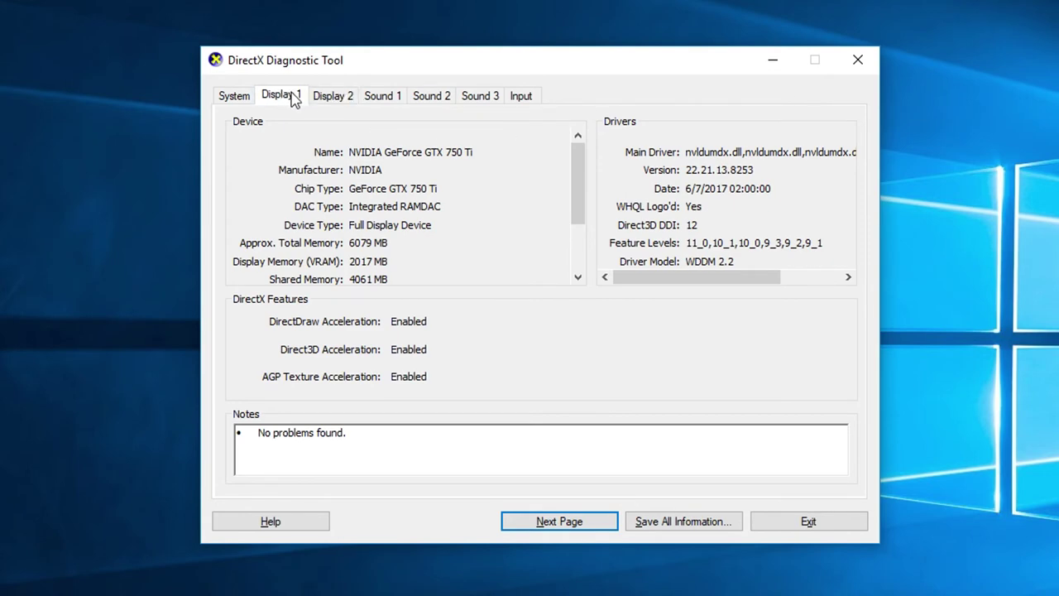
click(323, 99)
click(284, 98)
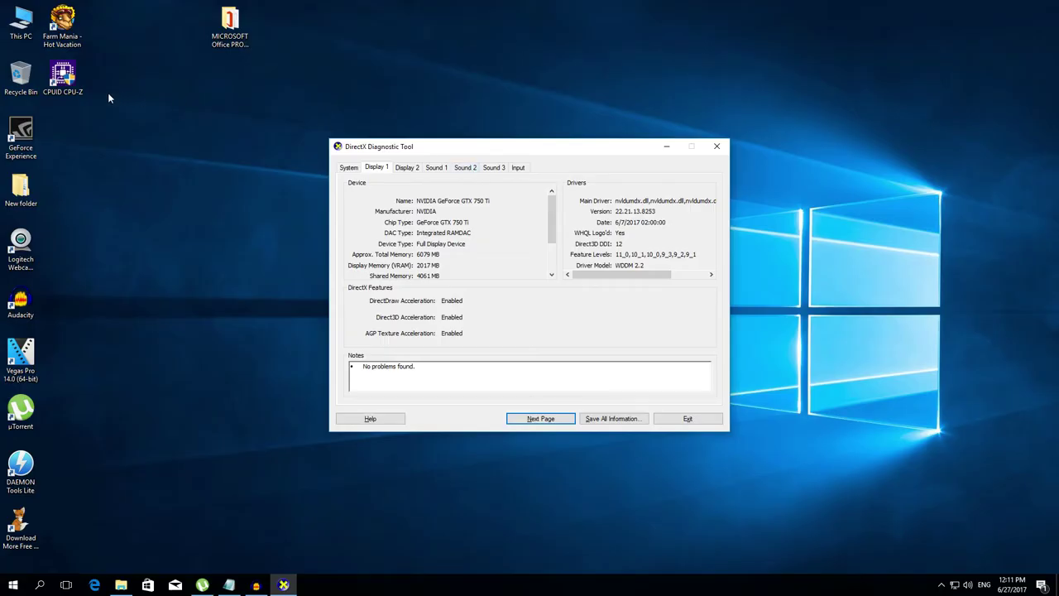
Open Device Manager from the This PC system properties and check which models are listed under Disk drives, then collapse that category.
right_click(20, 25)
click(50, 146)
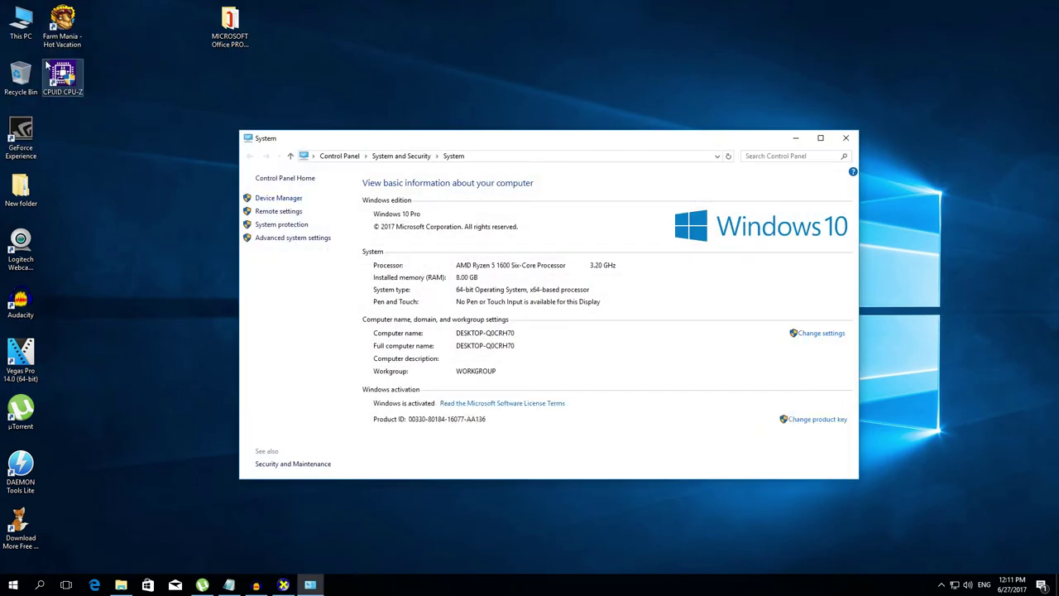
click(278, 199)
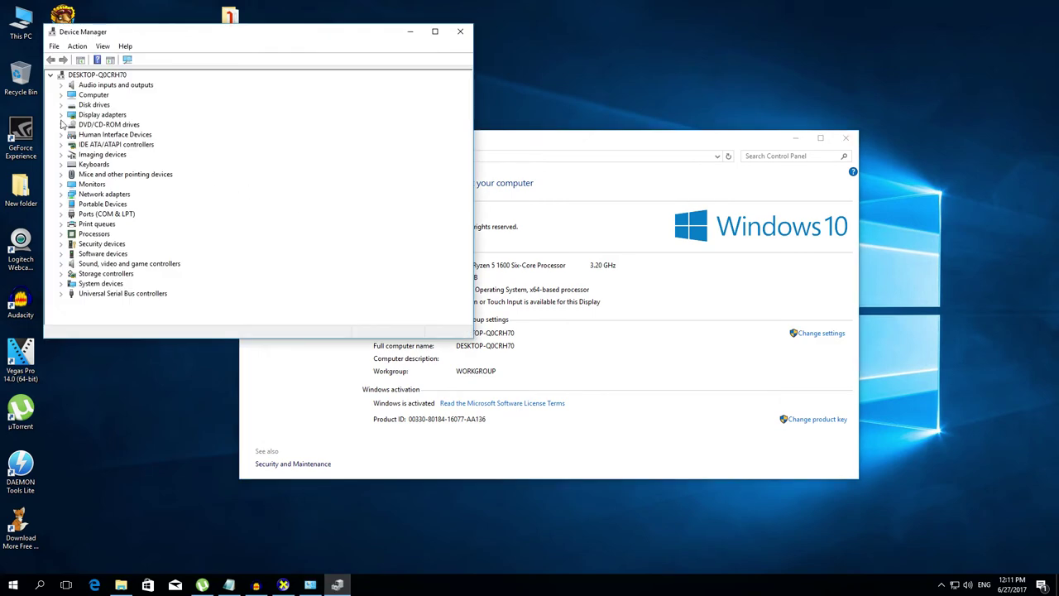
click(60, 105)
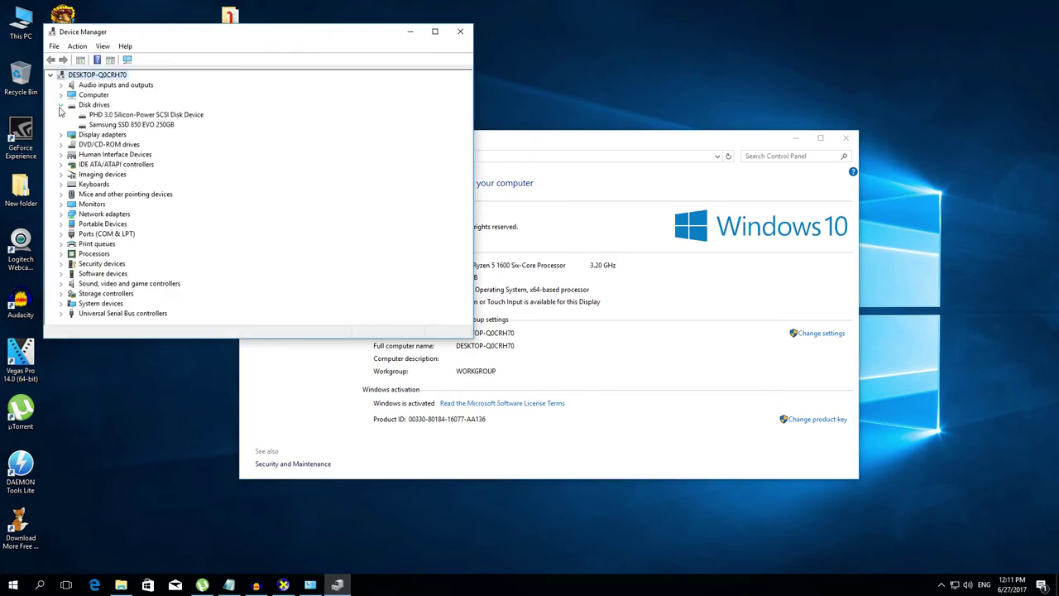
click(133, 124)
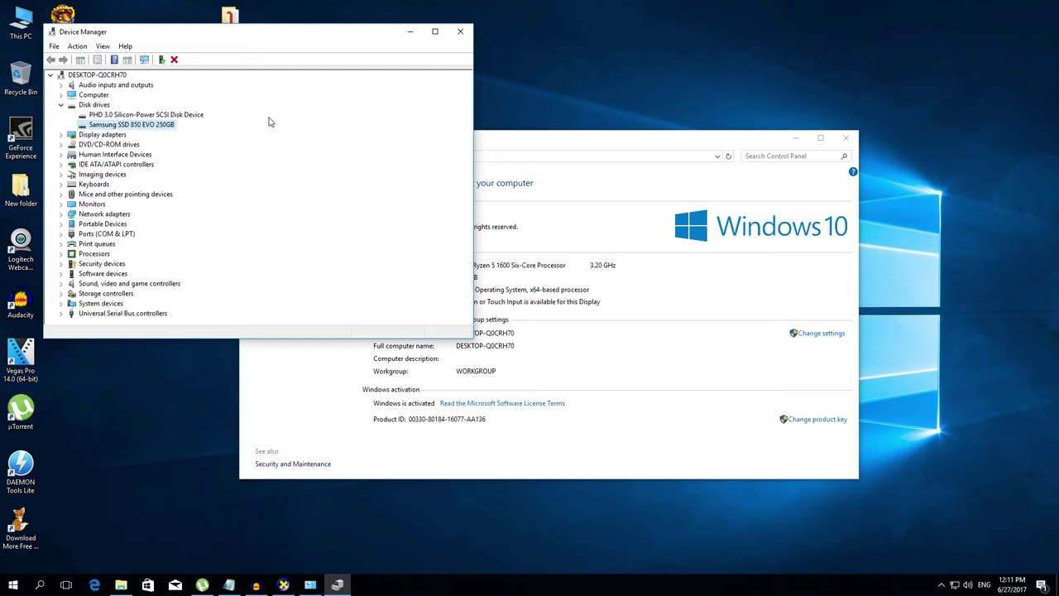
key(Left)
key(Left)
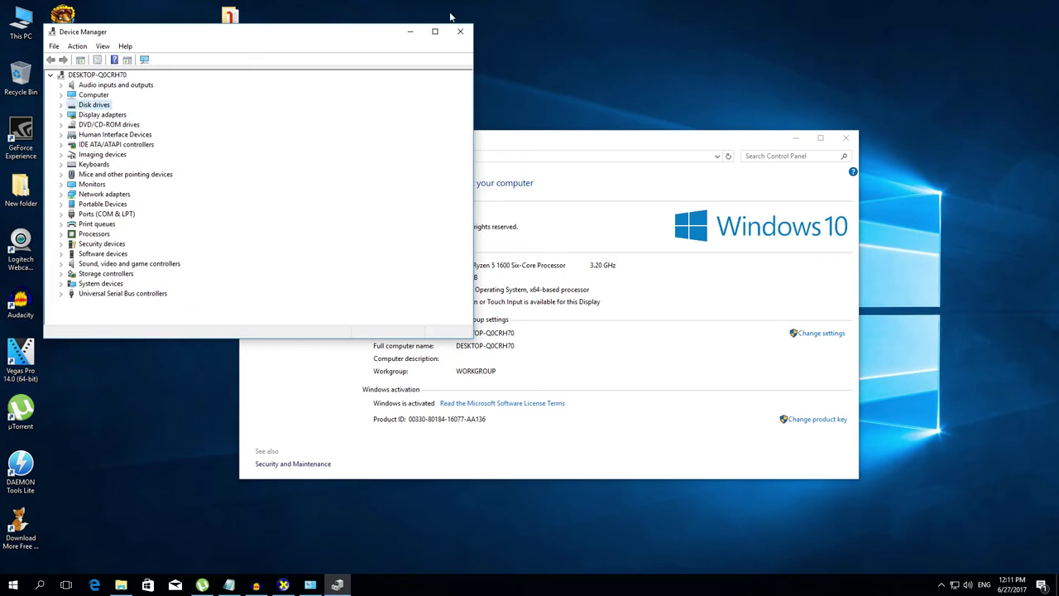
Close Device Manager, the System window and the DirectX Diagnostic Tool.
click(460, 32)
click(845, 138)
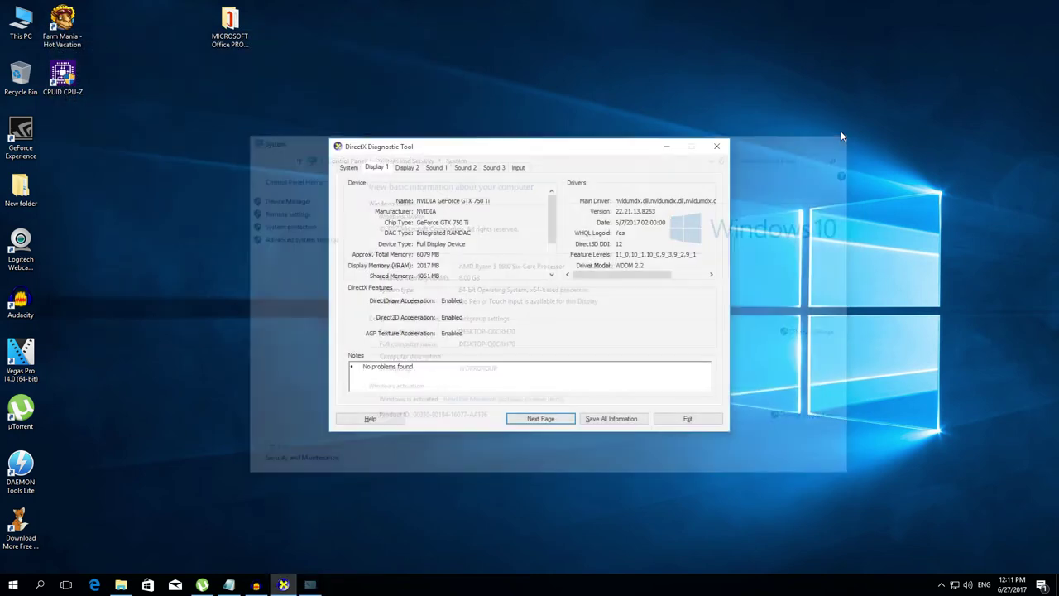
click(715, 147)
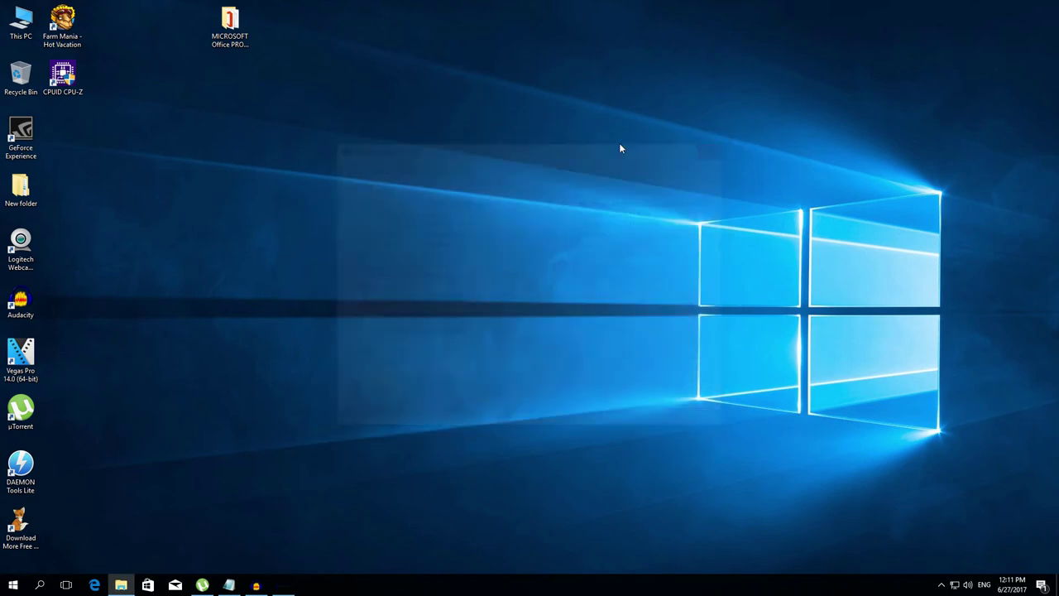
Launch CPU-Z, allow it to make changes to the device, and review the processor, cache and mainboard details.
double_click(65, 75)
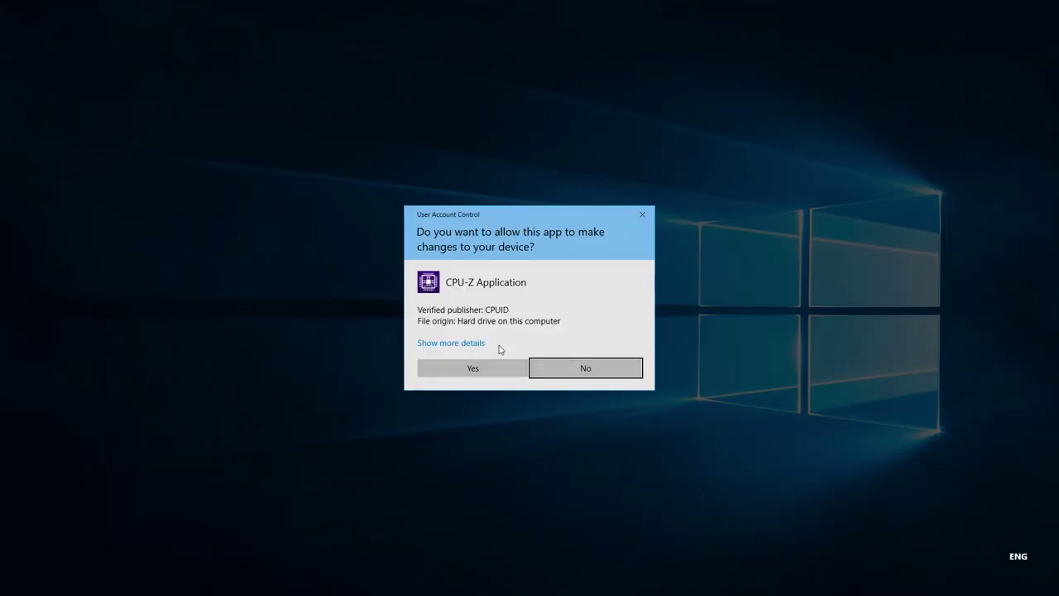
click(496, 364)
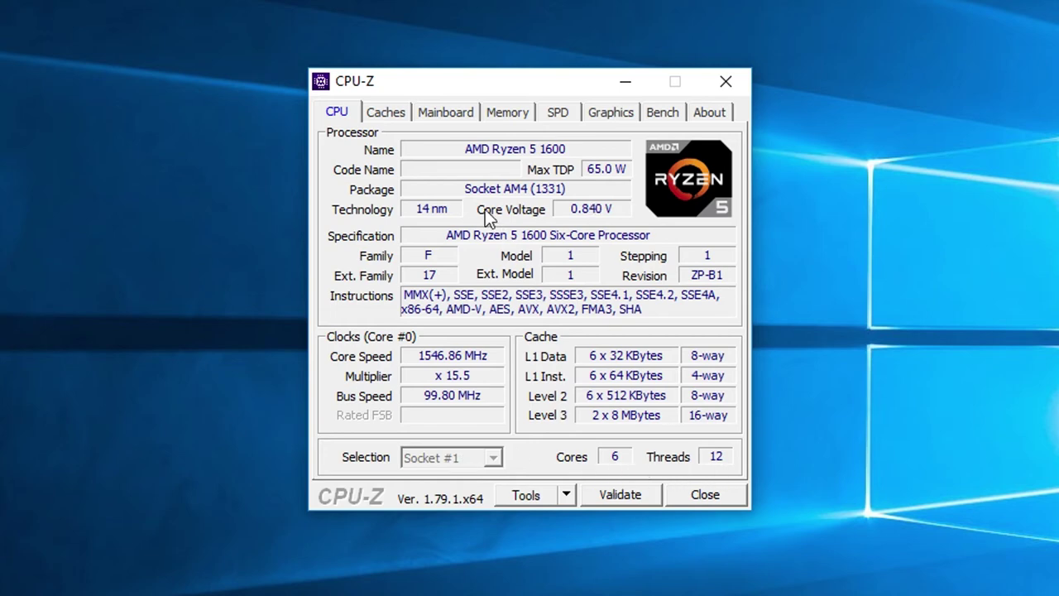
click(384, 116)
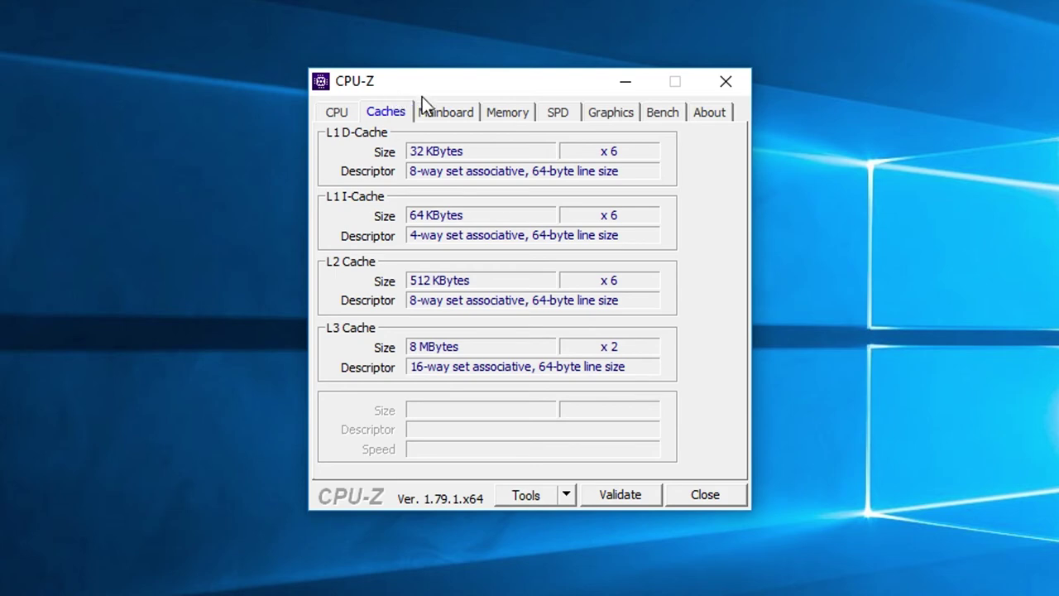
click(430, 116)
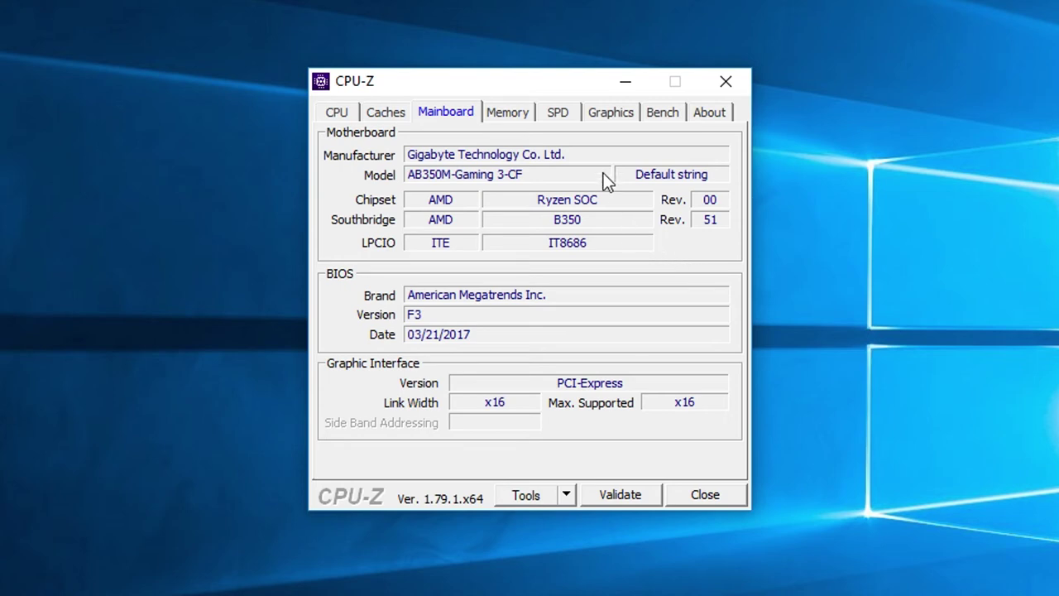
Review the memory timings, SPD module data, graphics card details and the About page in CPU-Z.
click(518, 113)
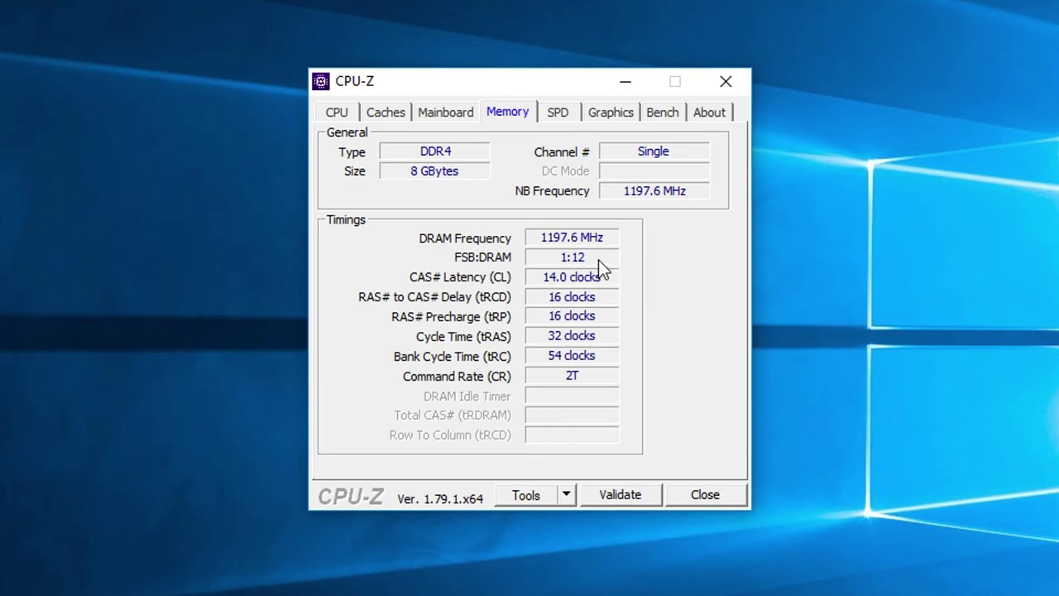
click(556, 119)
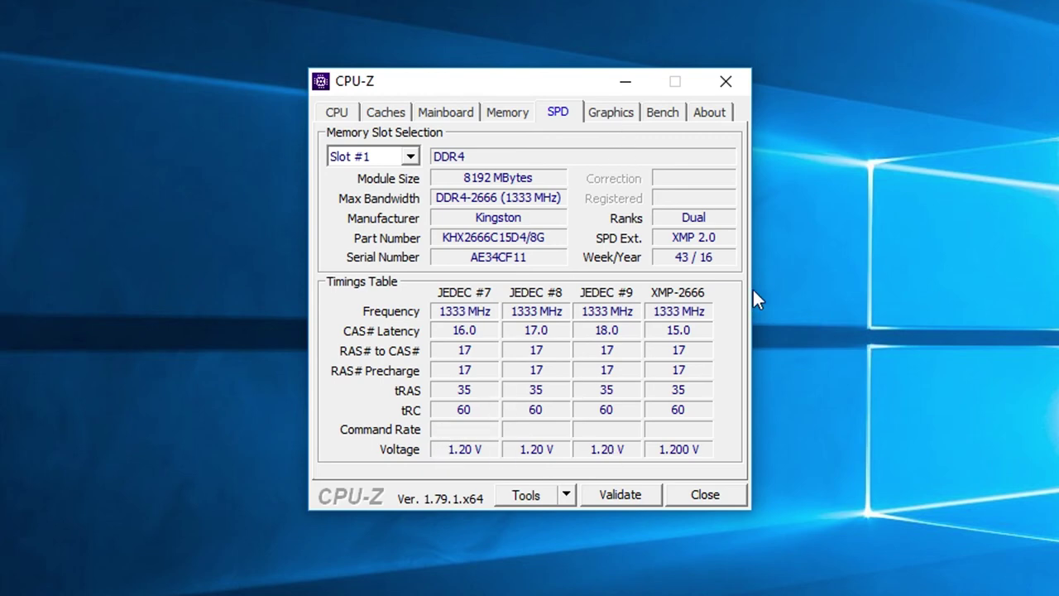
click(631, 112)
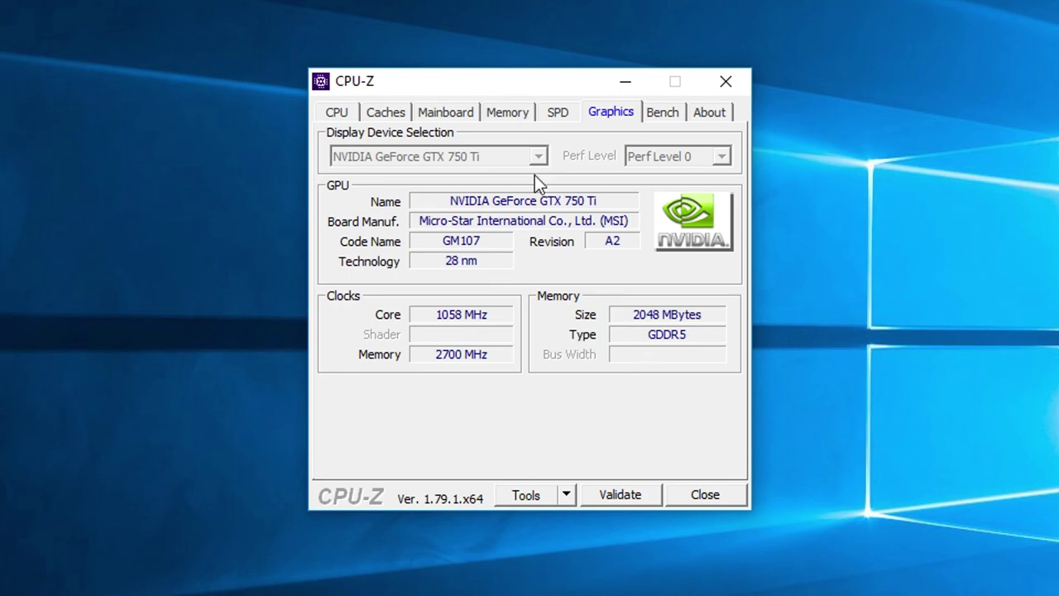
click(709, 112)
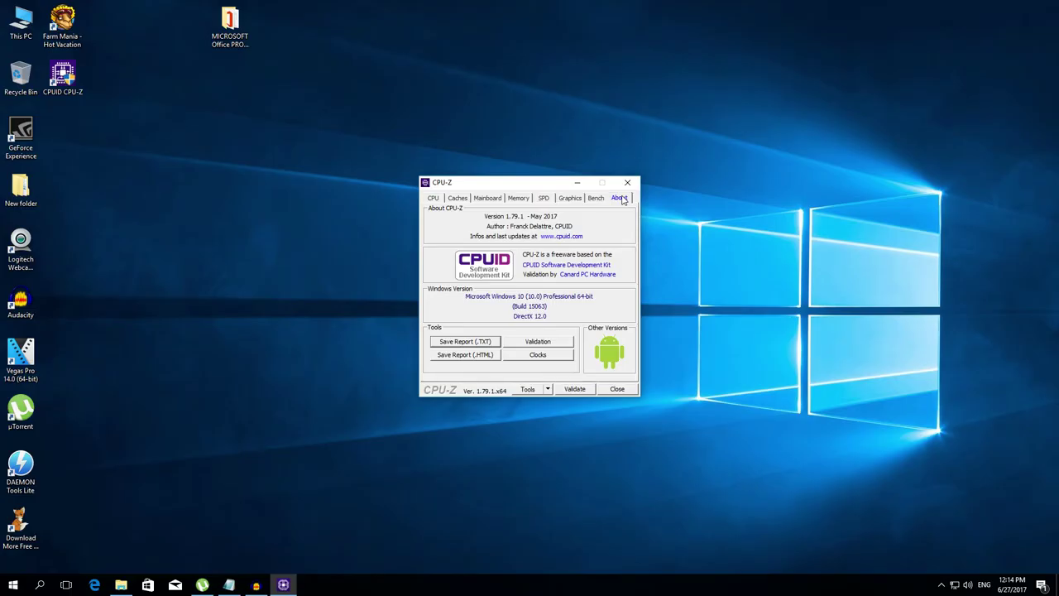